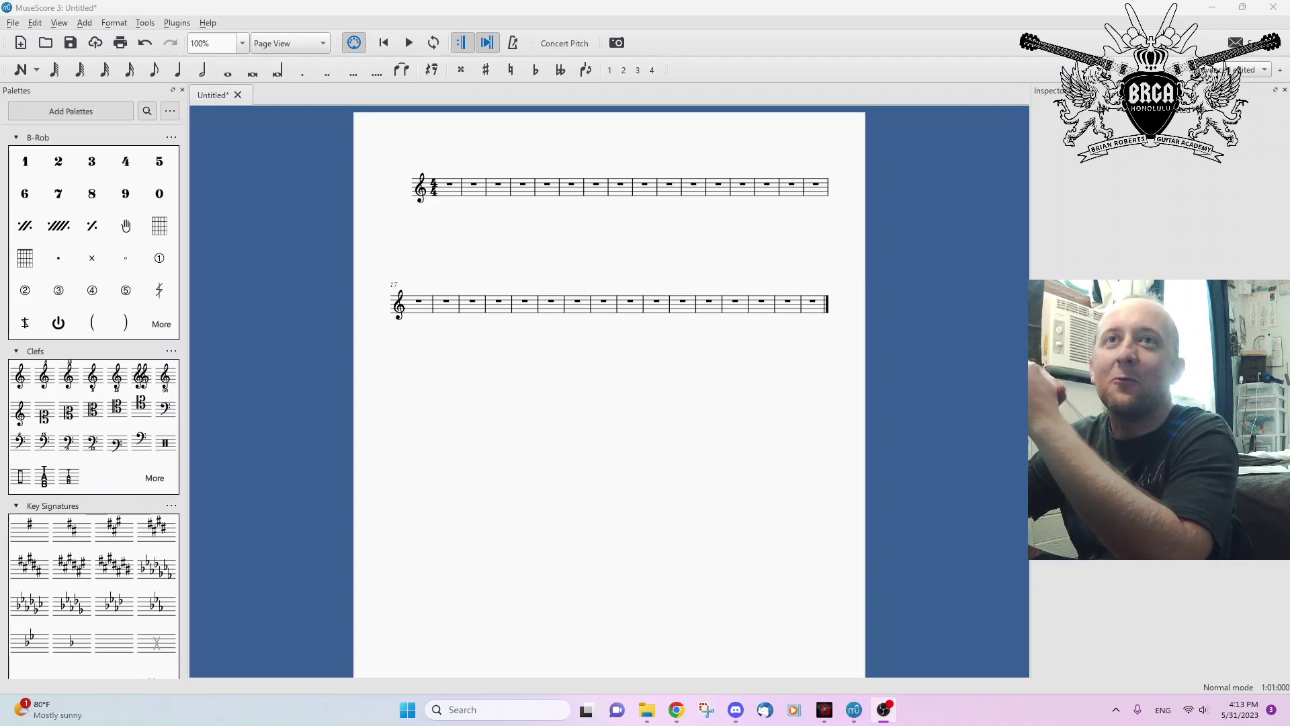
- Bring up Discord's #transcriptions channel to reread the earlier double bar line advice
left_click(735, 710)
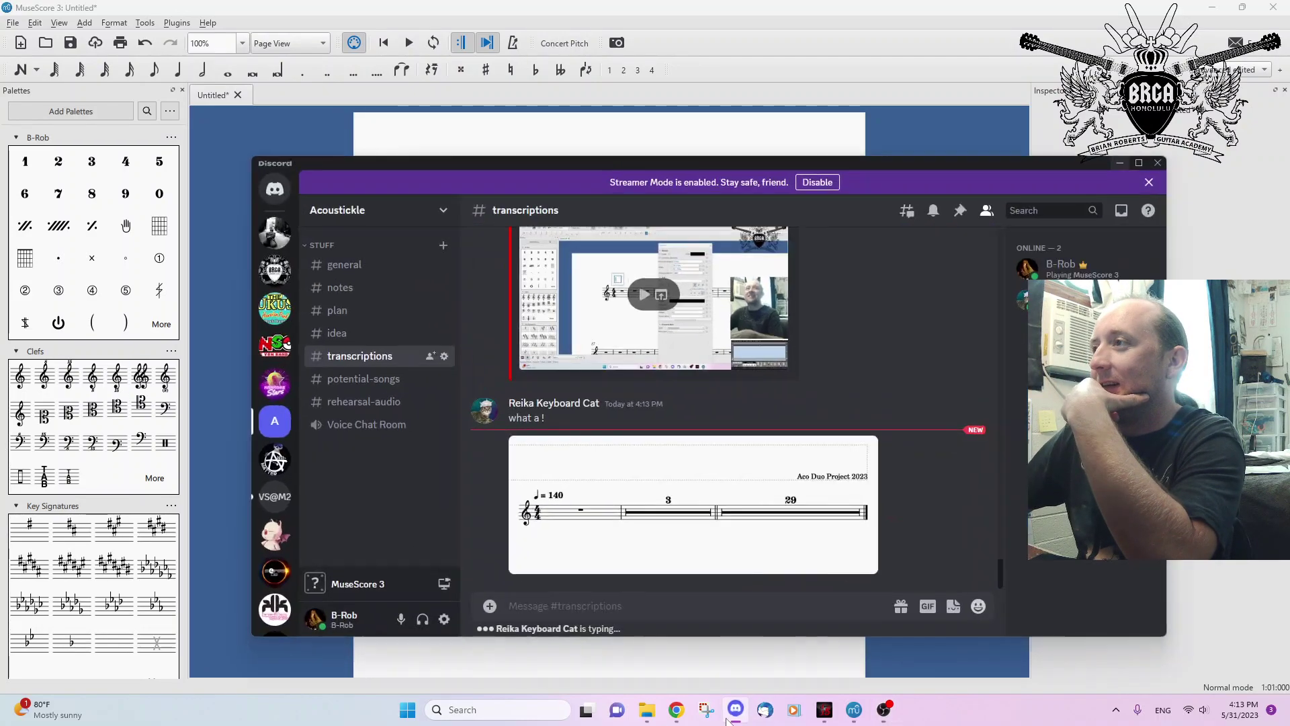
scroll(743, 423, "up", 2)
scroll(743, 422, "up", 2)
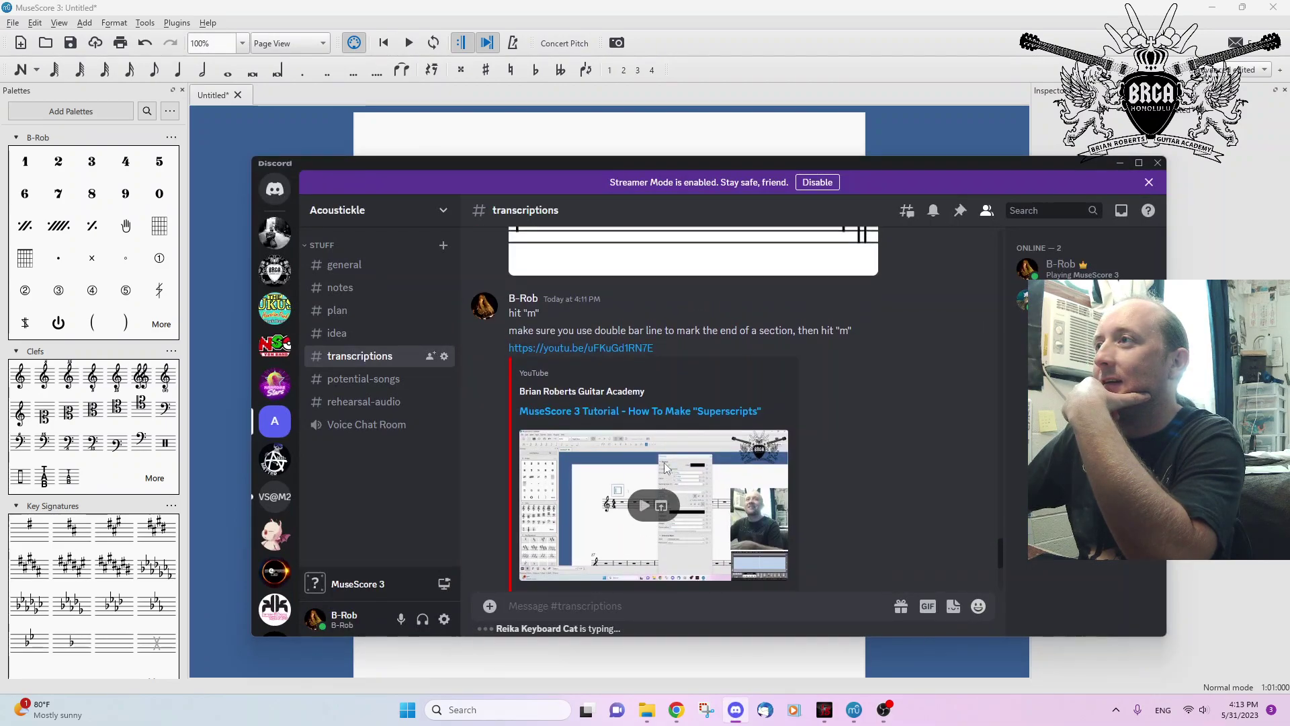
scroll(743, 423, "up", 1)
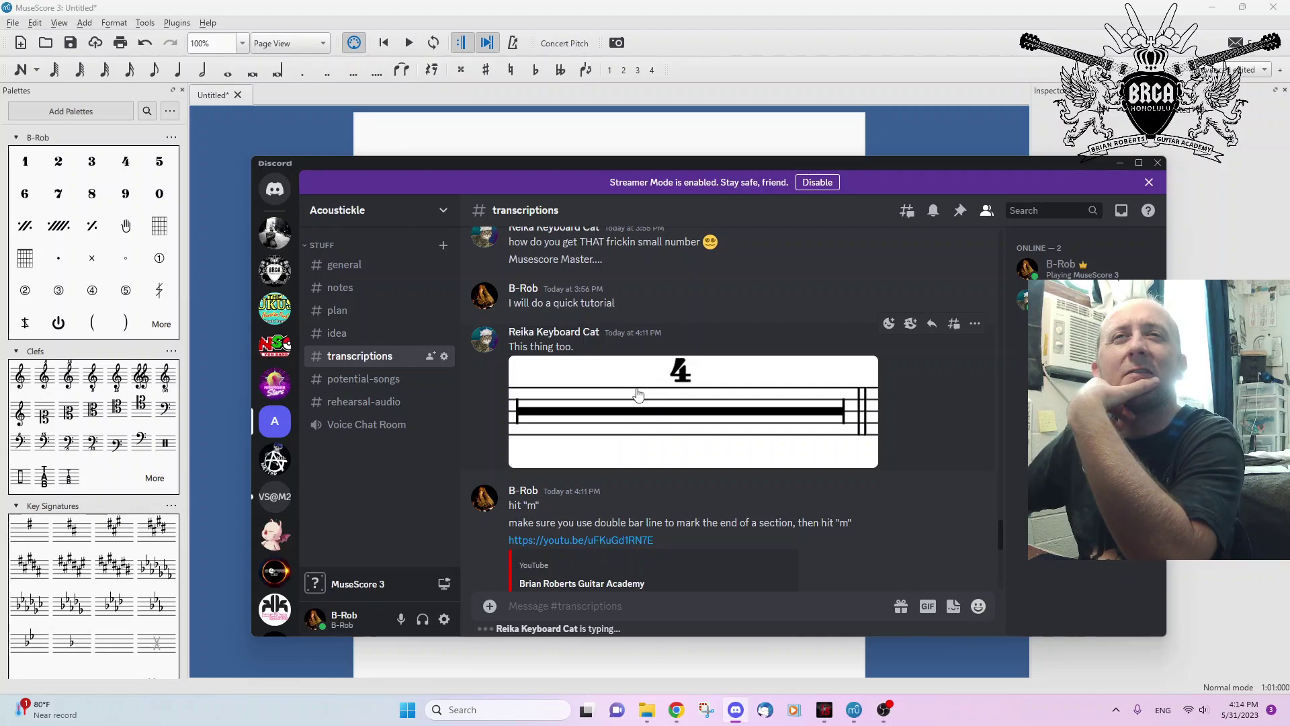
- Bring MuseScore forward and toggle multimeasure rests on and off, leaving 32 separate measures
left_click(487, 15)
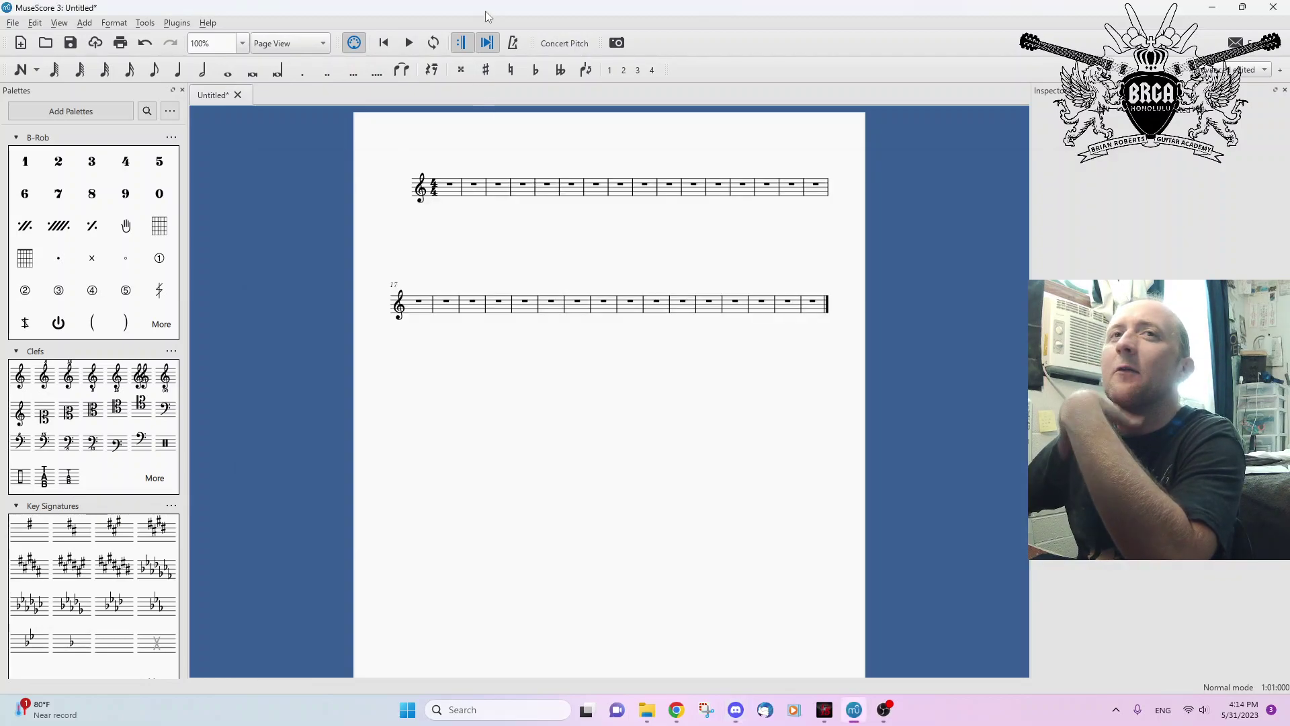
scroll(547, 443, "up", 2)
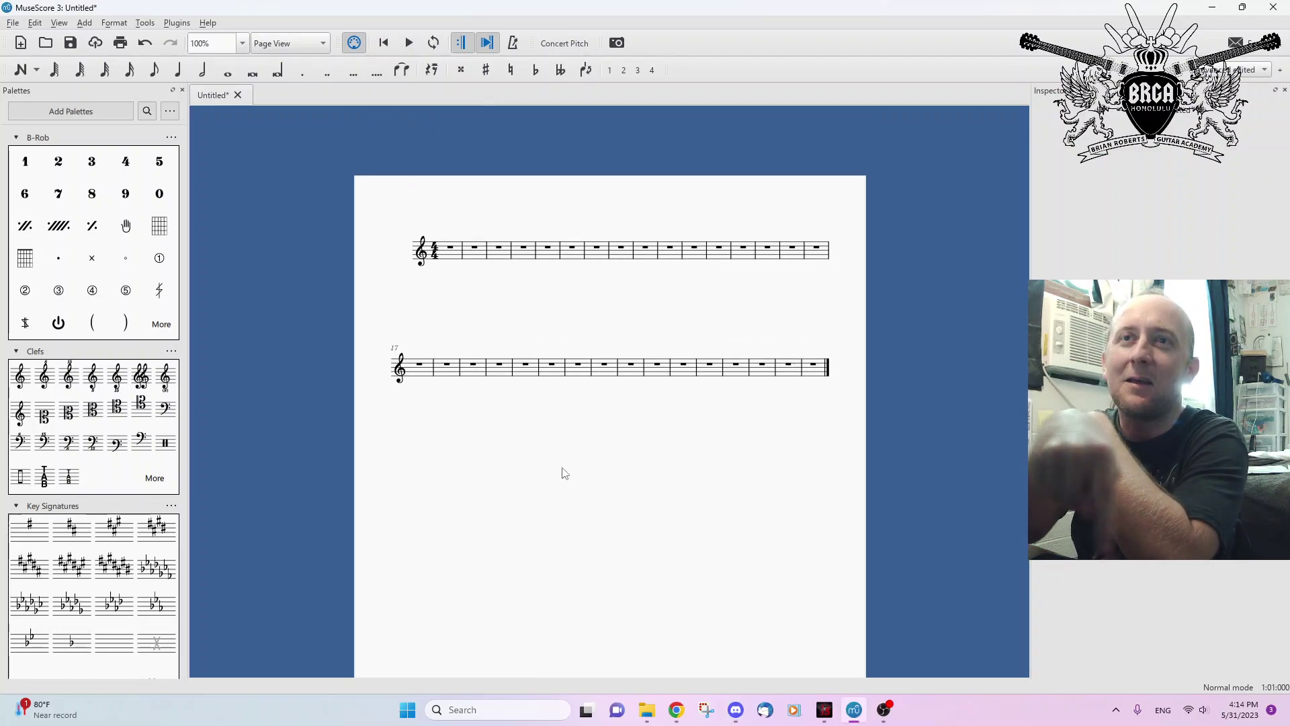
key("m")
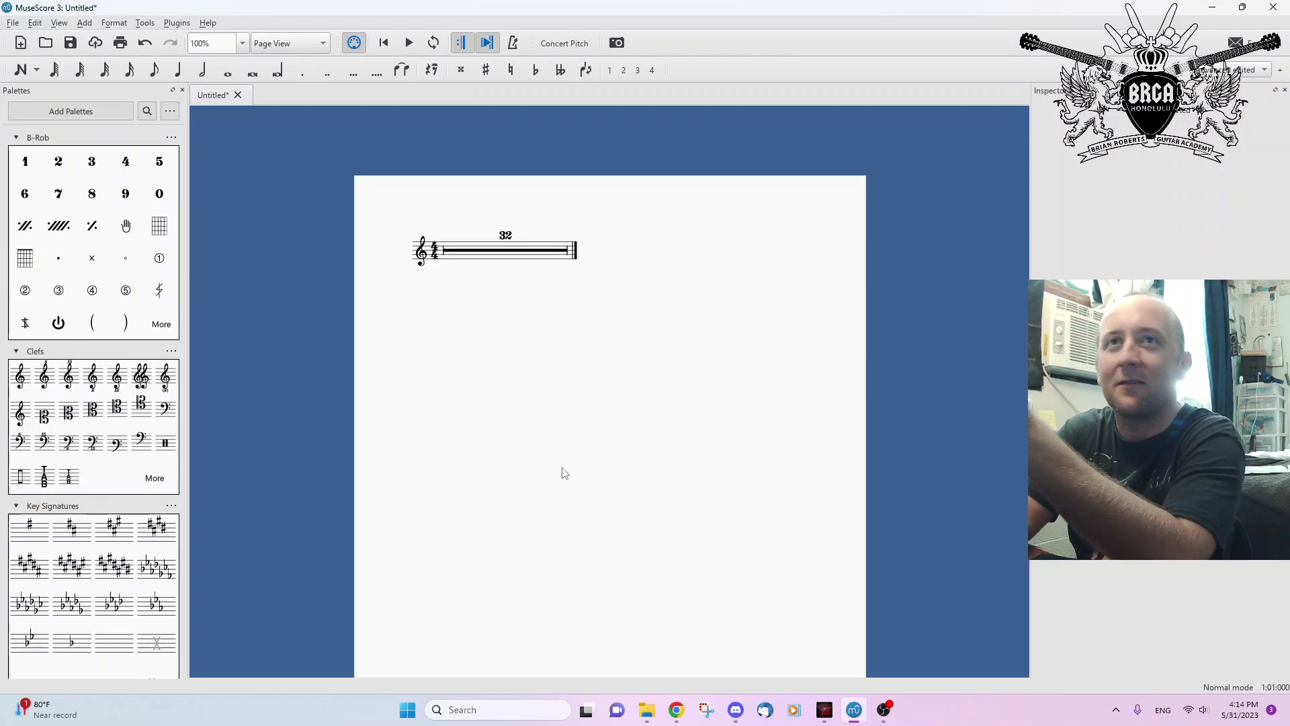
key("m")
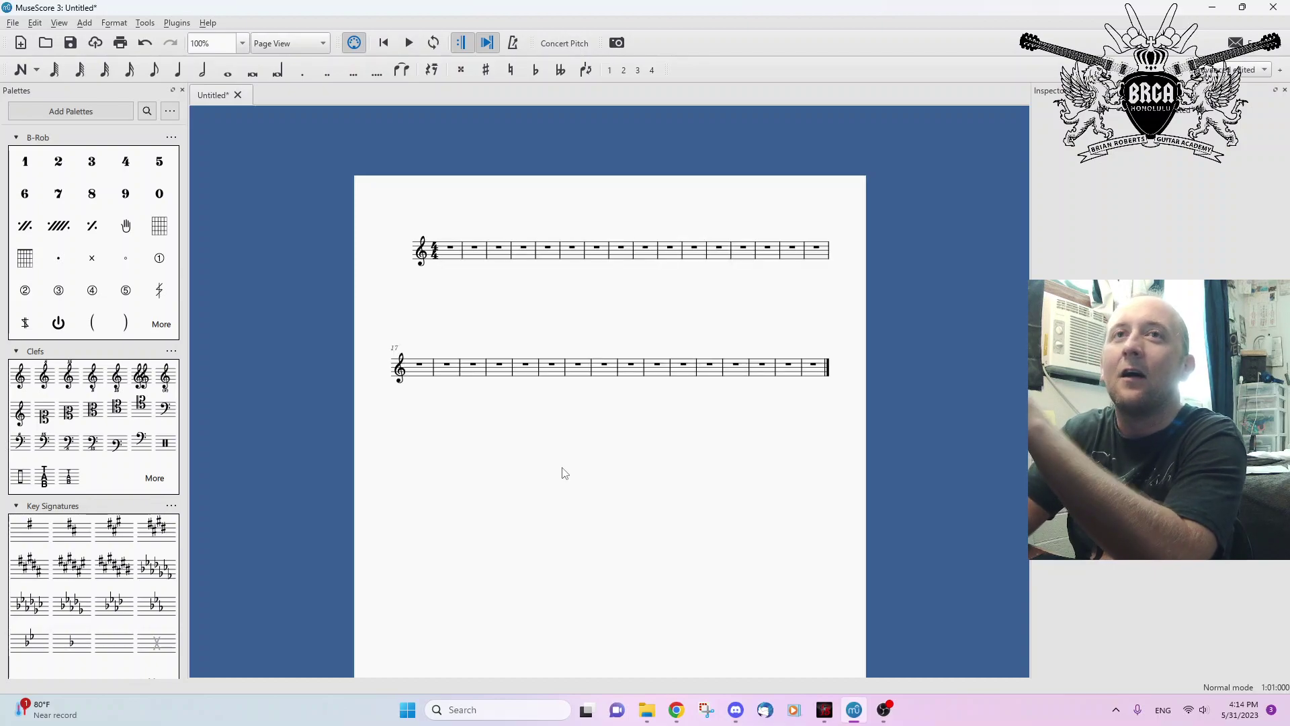
- Add double bar lines after measures 4, 12 and 23, giving multimeasure rests of 4, 8, 11 and 9
left_click(521, 252)
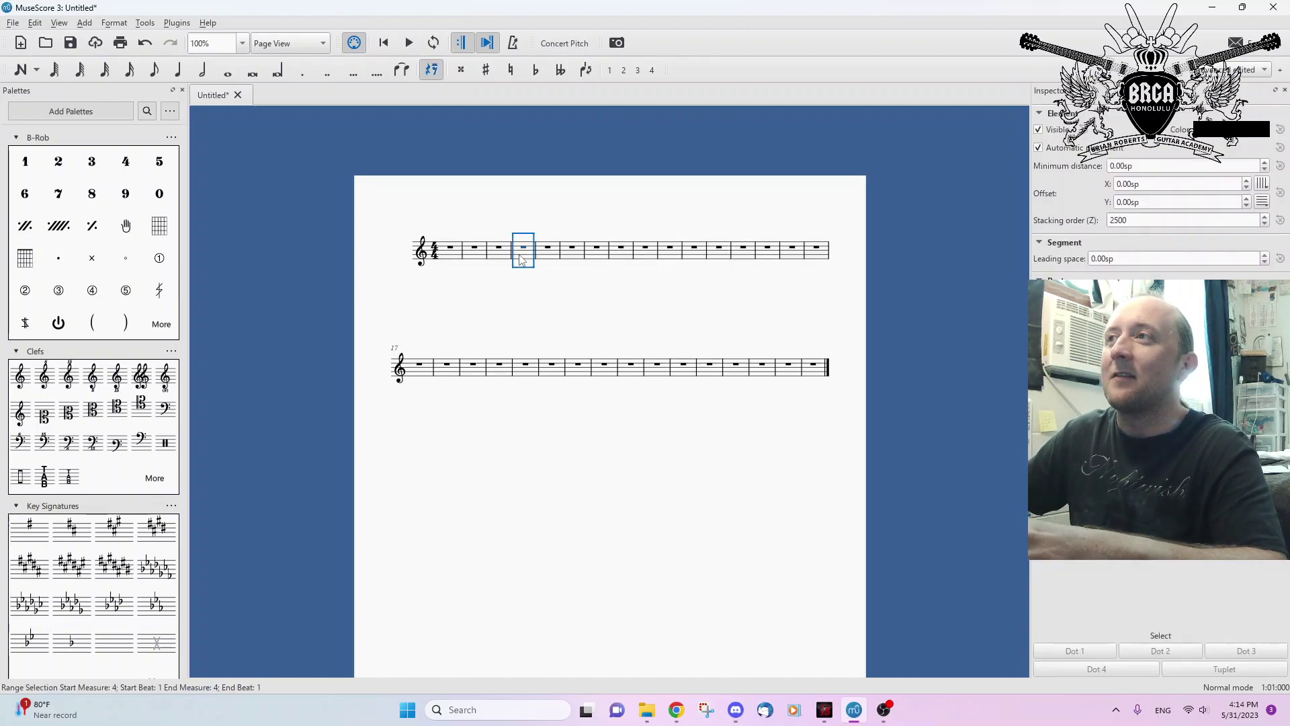
scroll(80, 412, "down", 3)
scroll(80, 411, "down", 3)
scroll(79, 412, "down", 2)
scroll(80, 412, "down", 2)
scroll(80, 413, "down", 2)
scroll(80, 413, "down", 2)
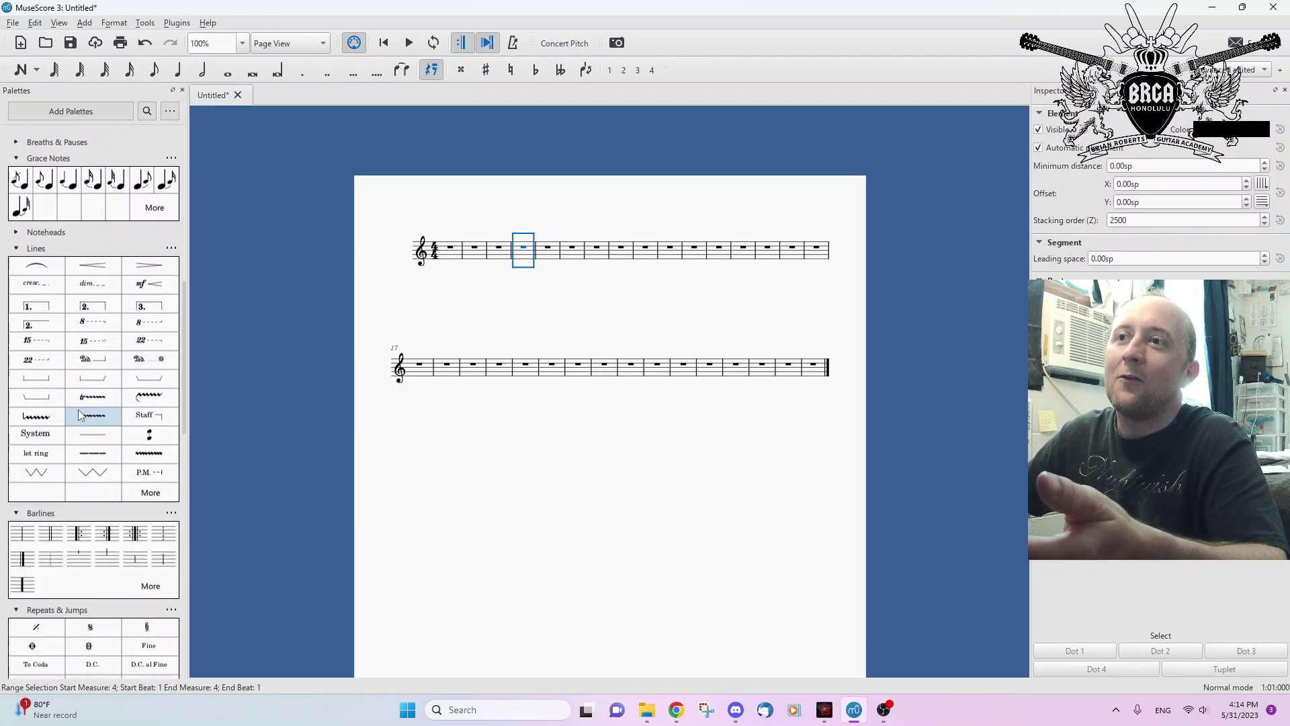
scroll(80, 413, "down", 2)
left_click(694, 249)
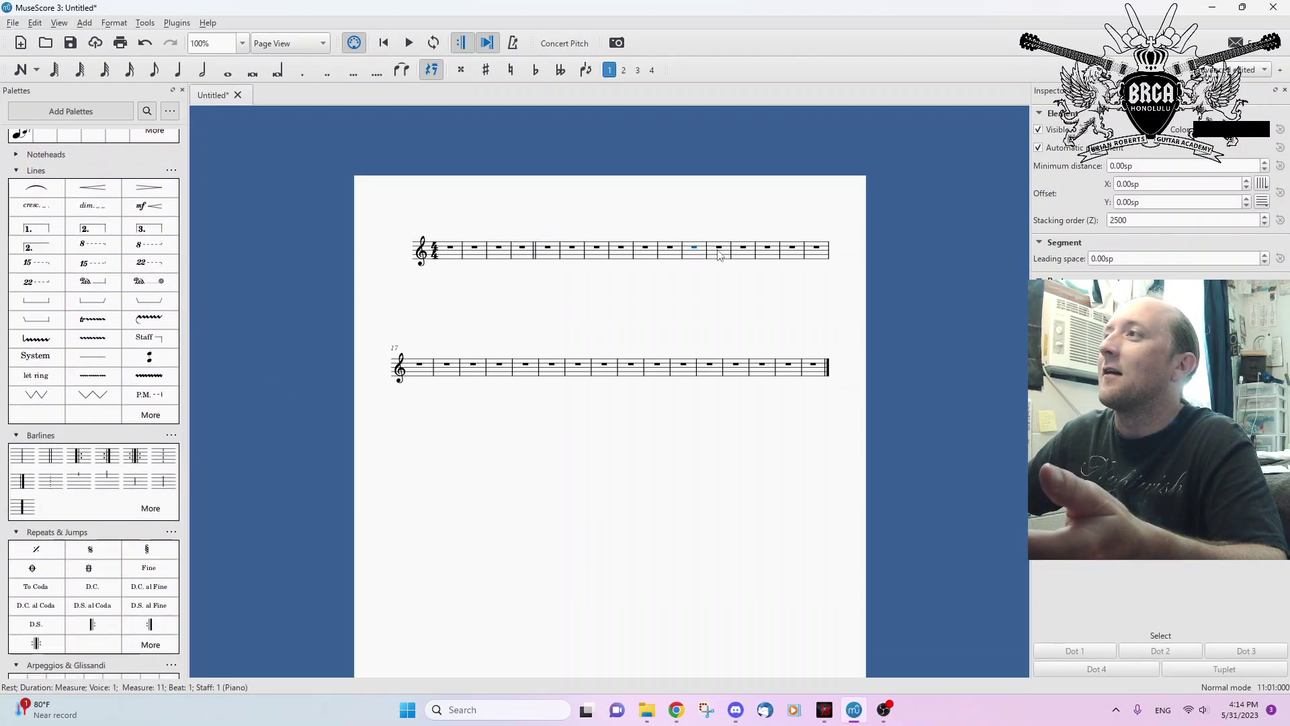
left_click(719, 257)
left_click(571, 366)
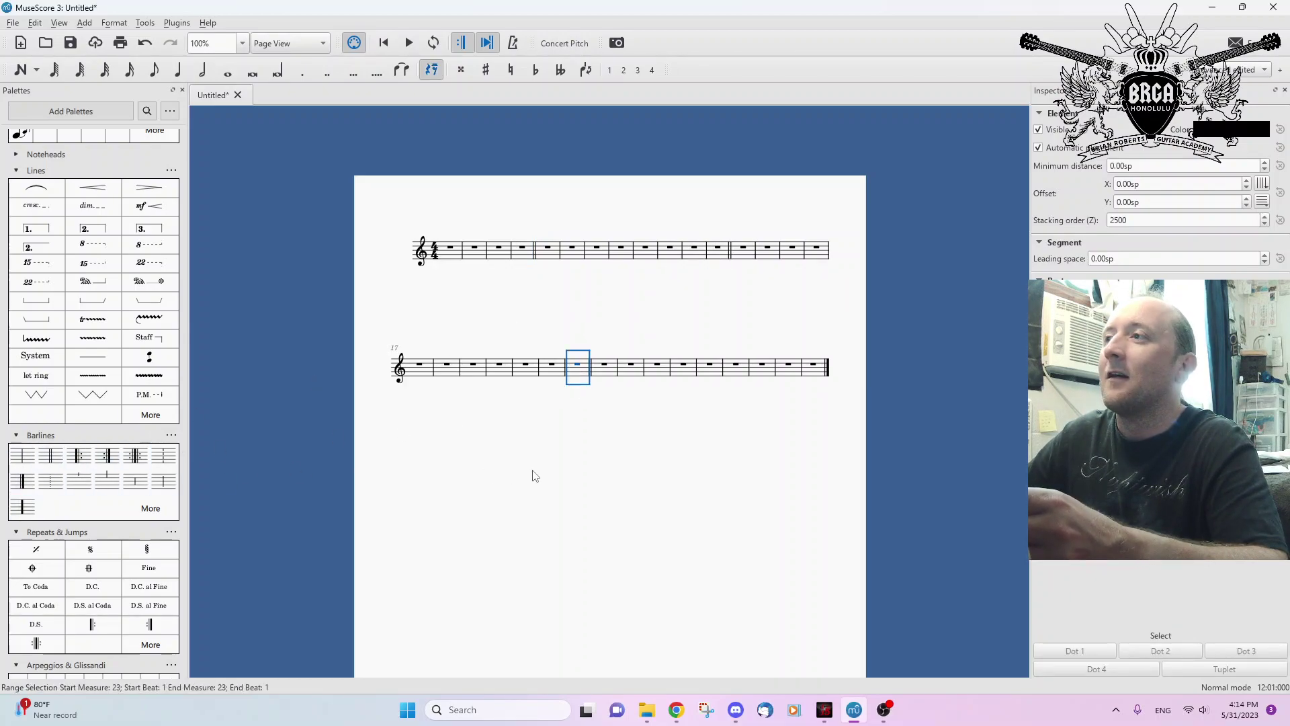
left_click(559, 473)
key("m")
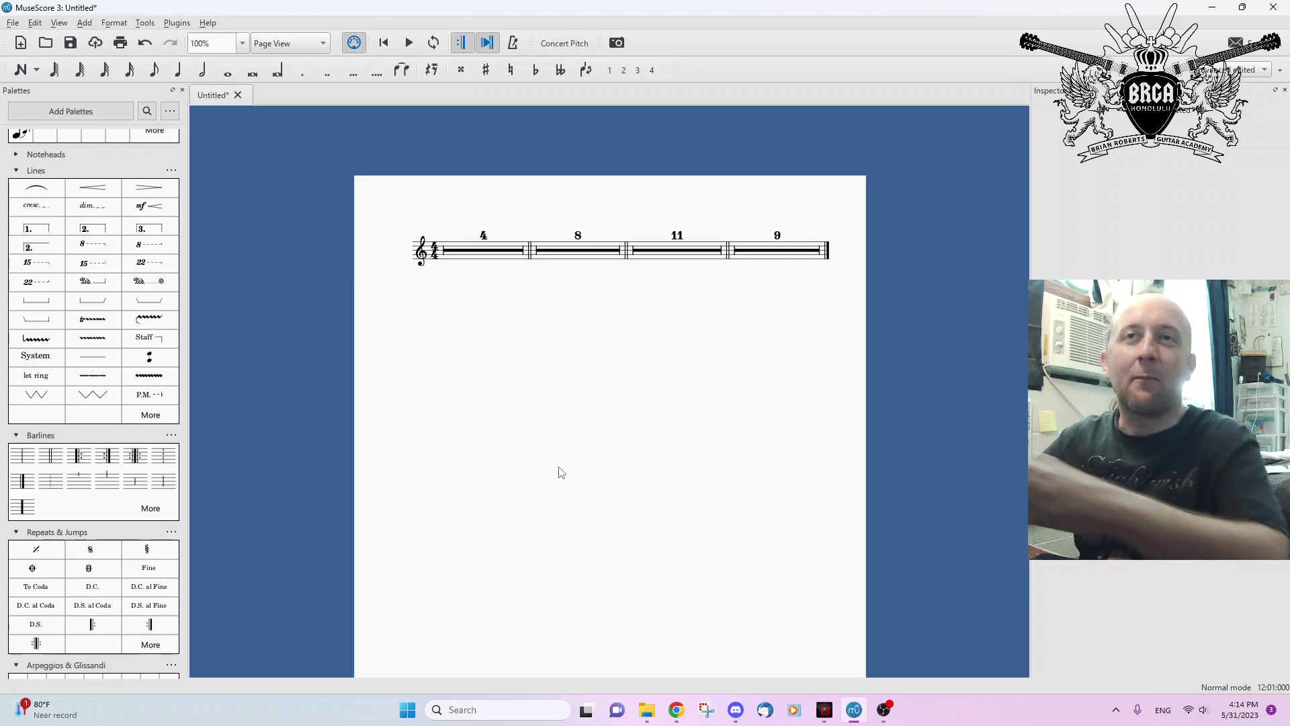
key("m")
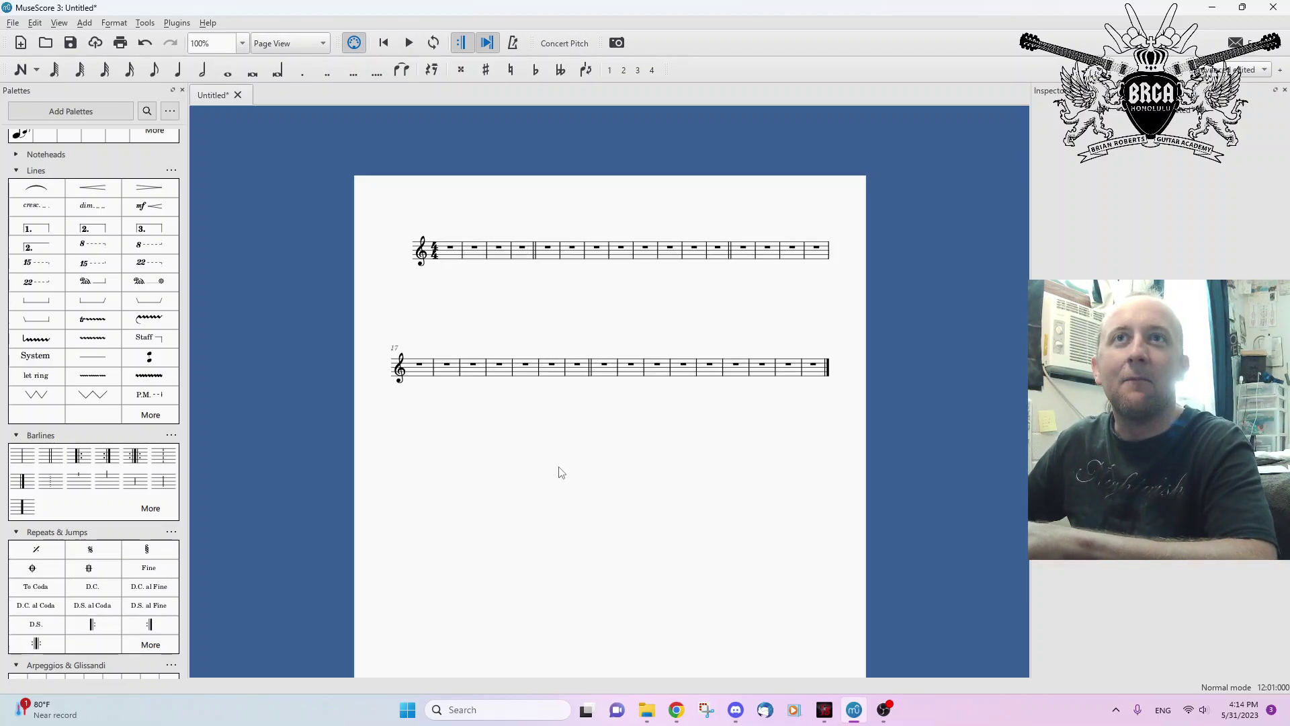
key("m")
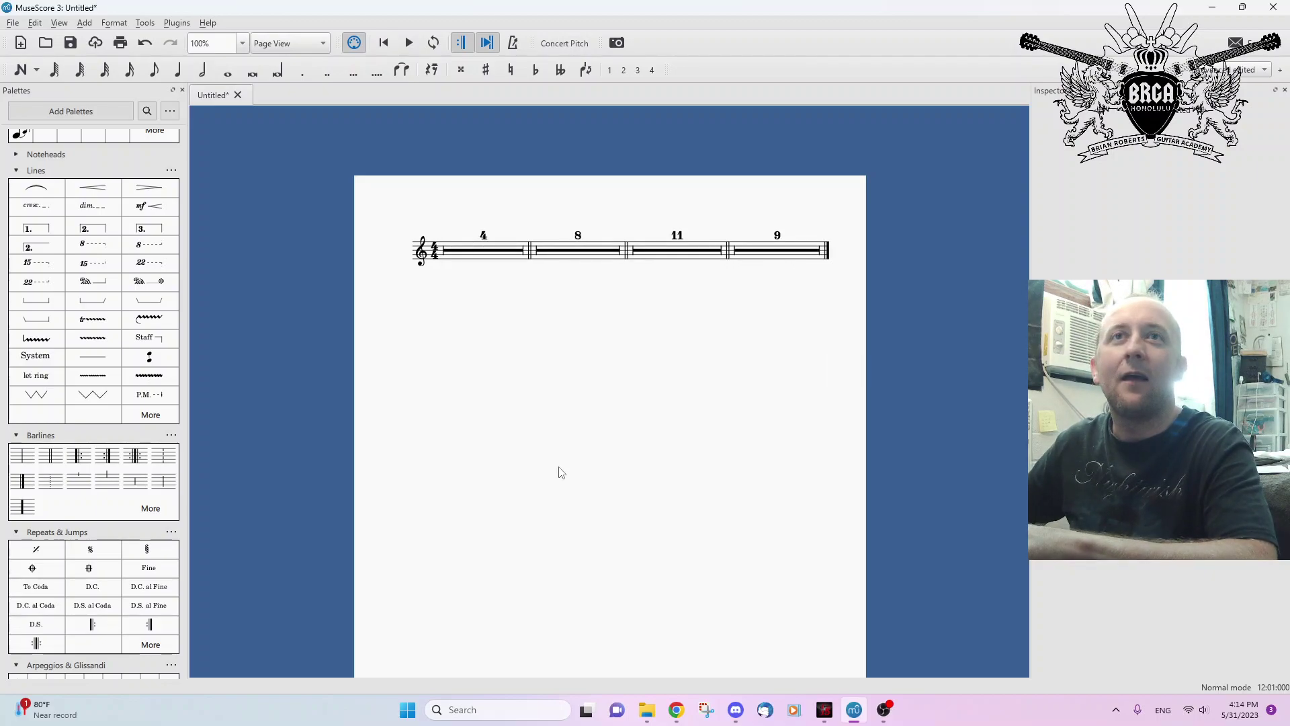